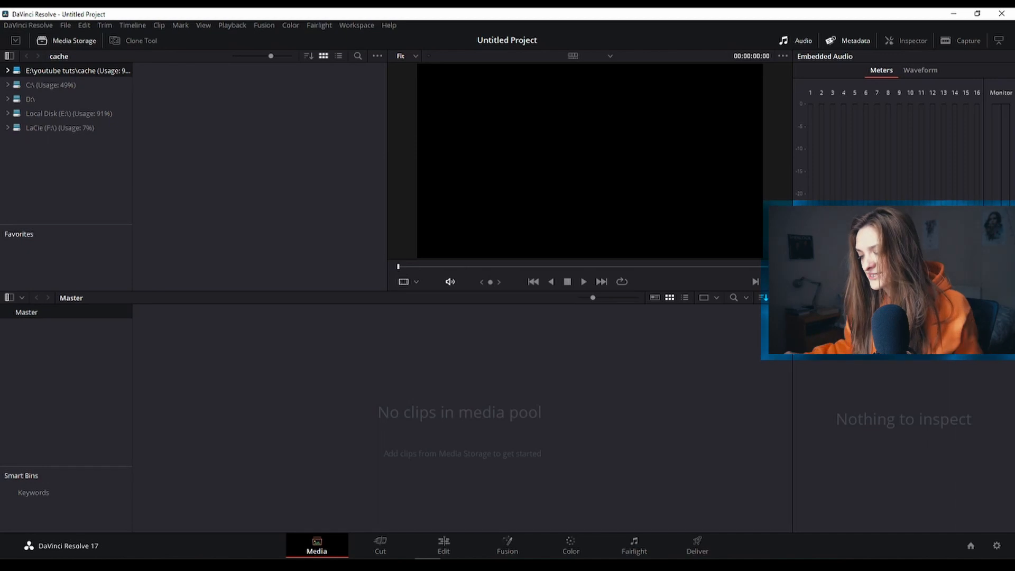
Import the still images narutoBow0000 to narutoBow0031 from New folder into the Master bin on the Edit page
click(447, 540)
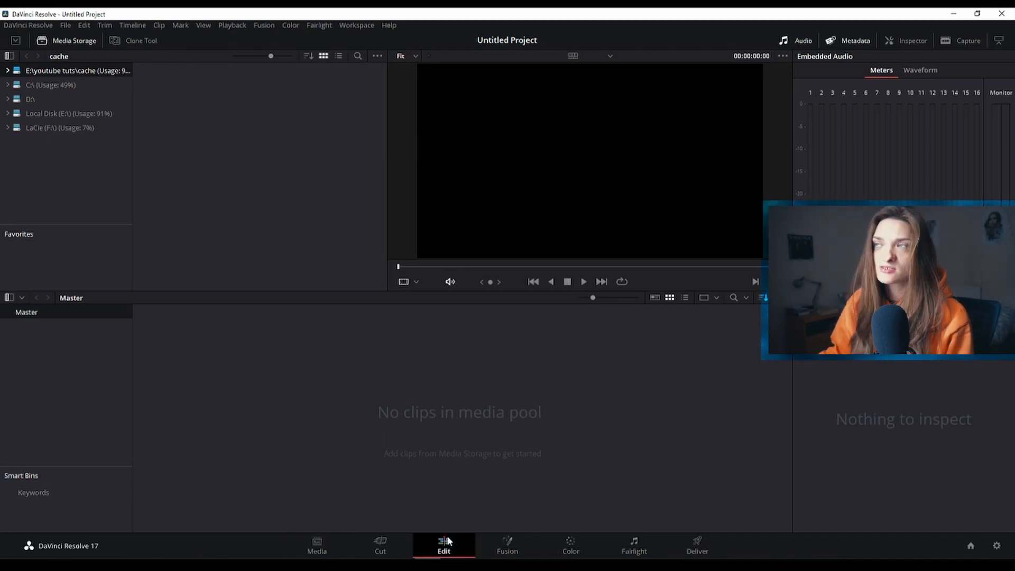
drag(358, 405, 214, 402)
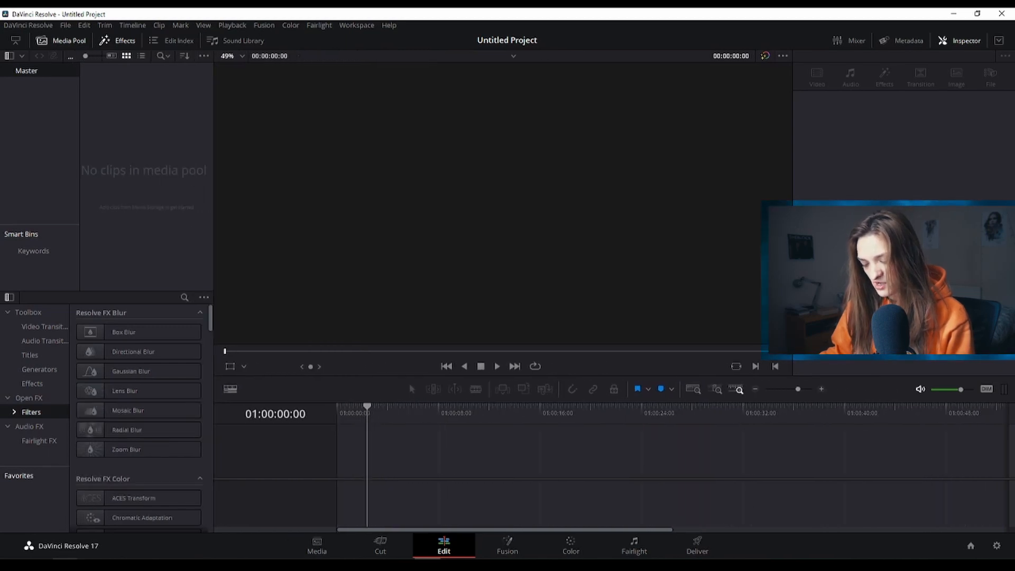
key(alt+Tab)
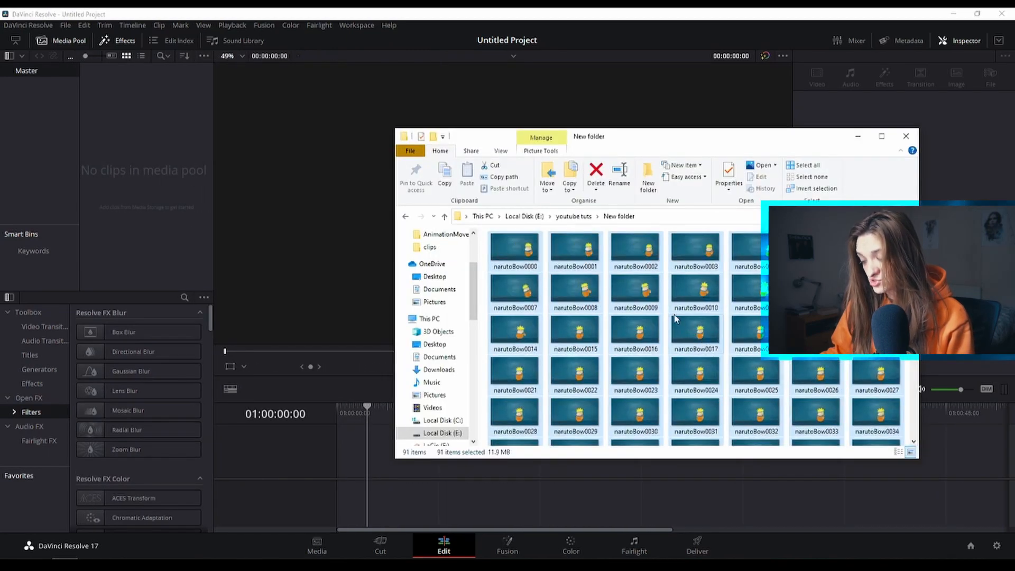
click(521, 248)
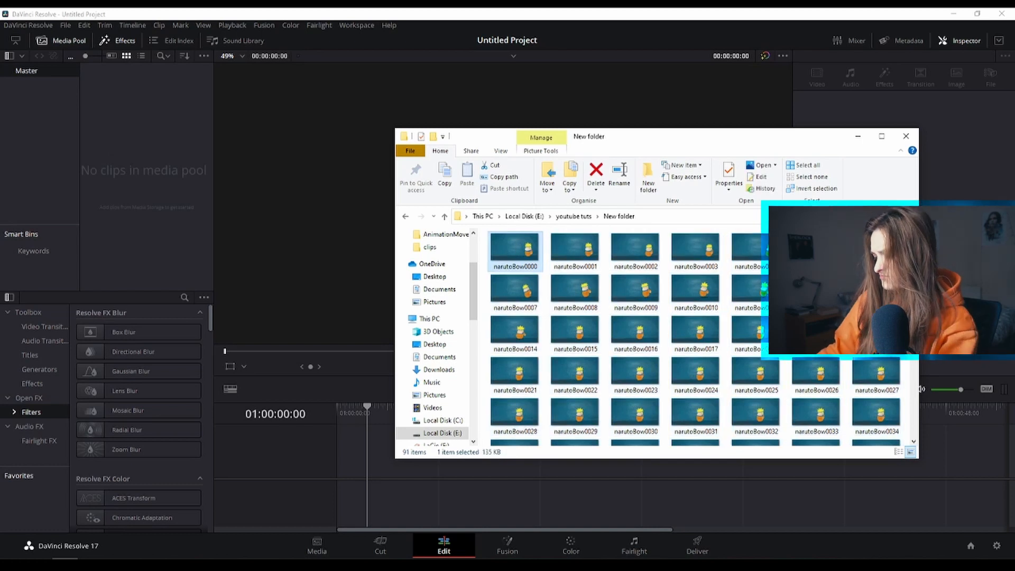
shift+click(698, 419)
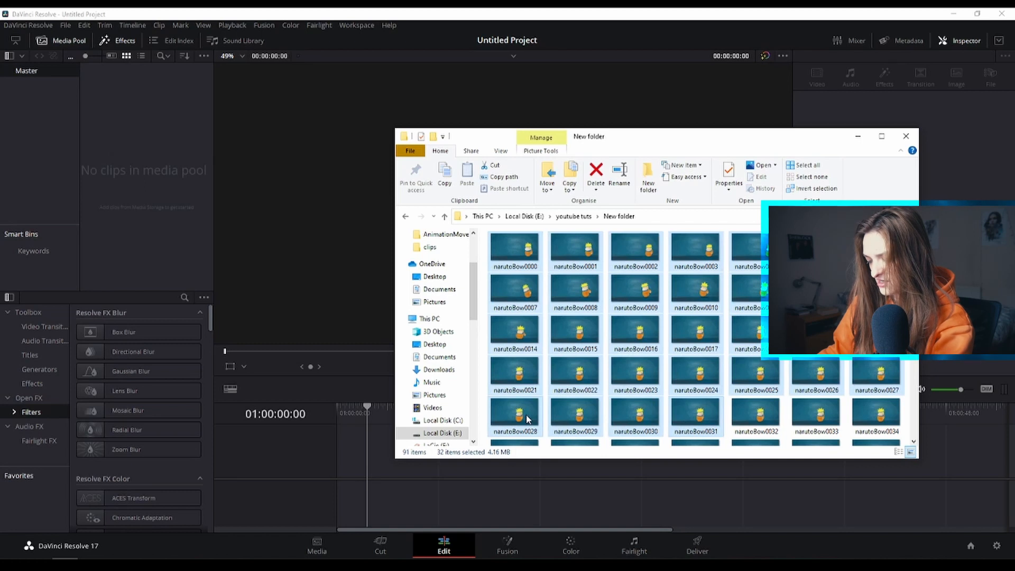
drag(527, 418, 152, 142)
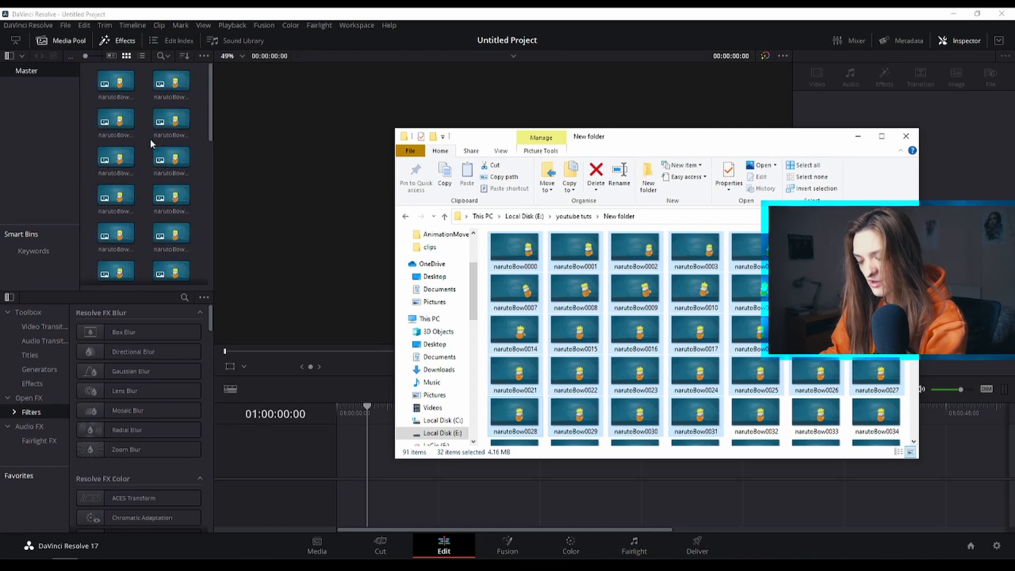
Place all the imported narutoBow still images on a new timeline, with the media pool widened
drag(213, 176, 304, 197)
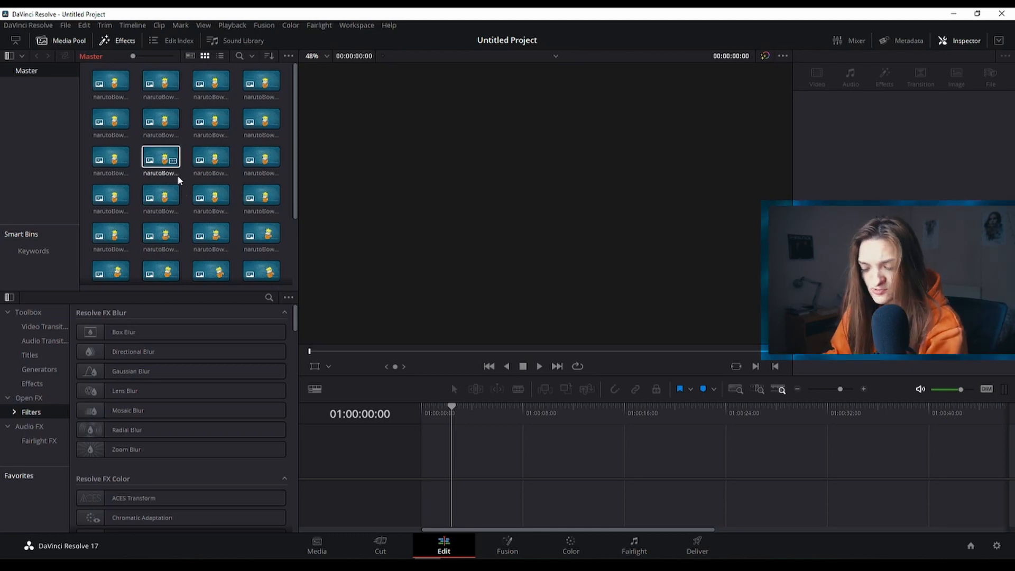
scroll(178, 179, down, 3)
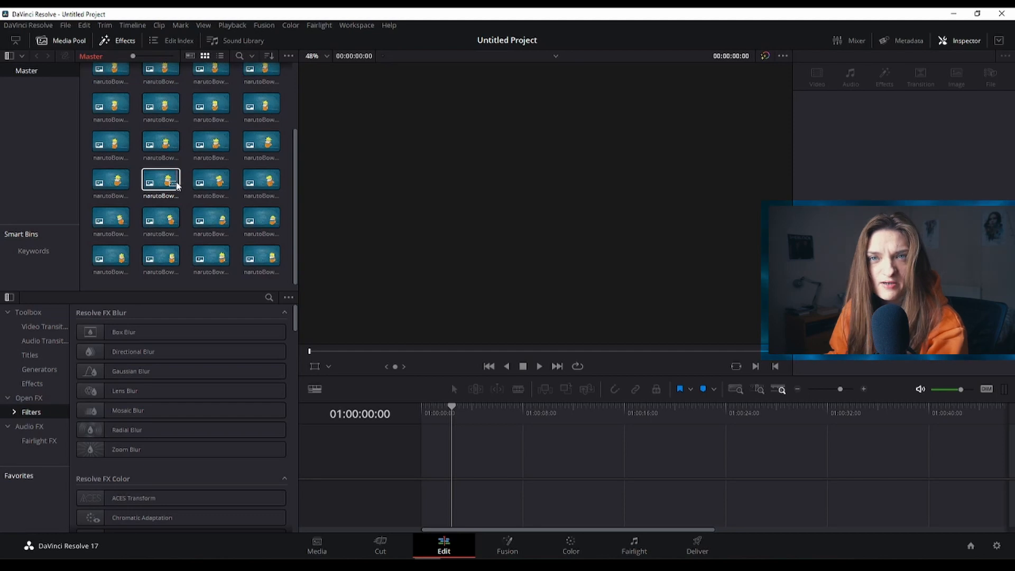
scroll(174, 170, up, 3)
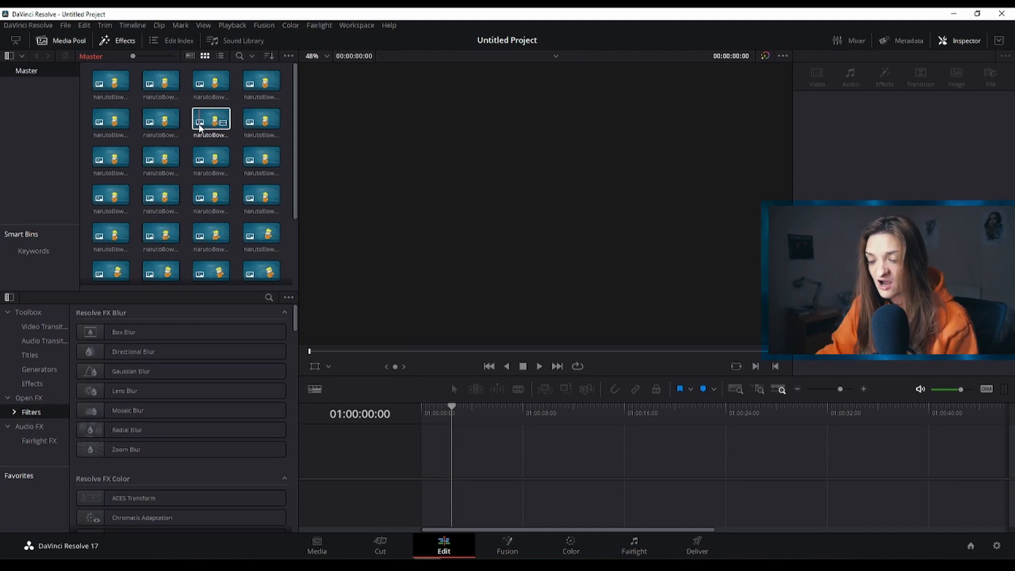
click(111, 82)
scroll(236, 222, down, 3)
click(261, 256)
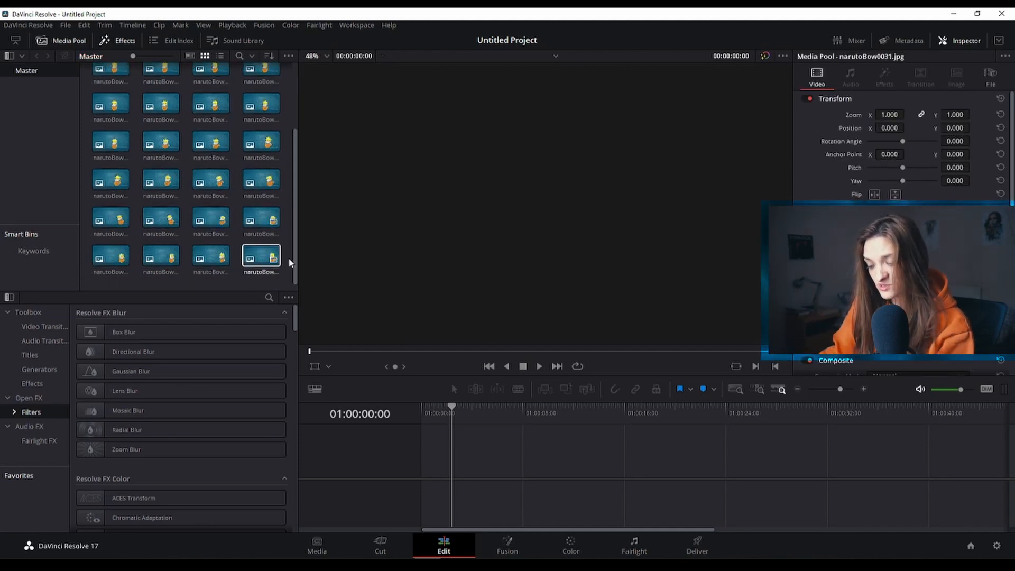
shift+click(252, 265)
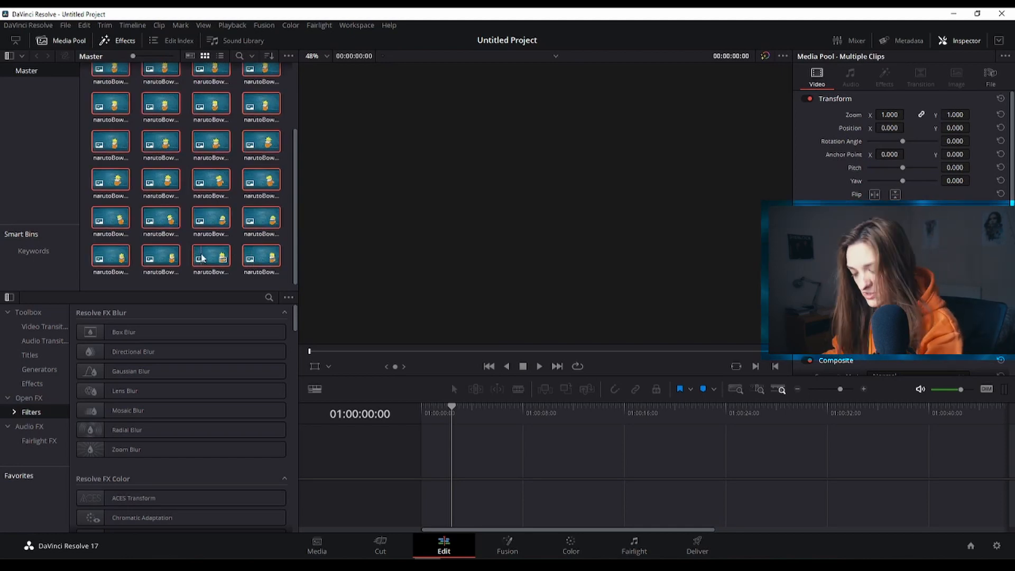
drag(204, 258, 420, 470)
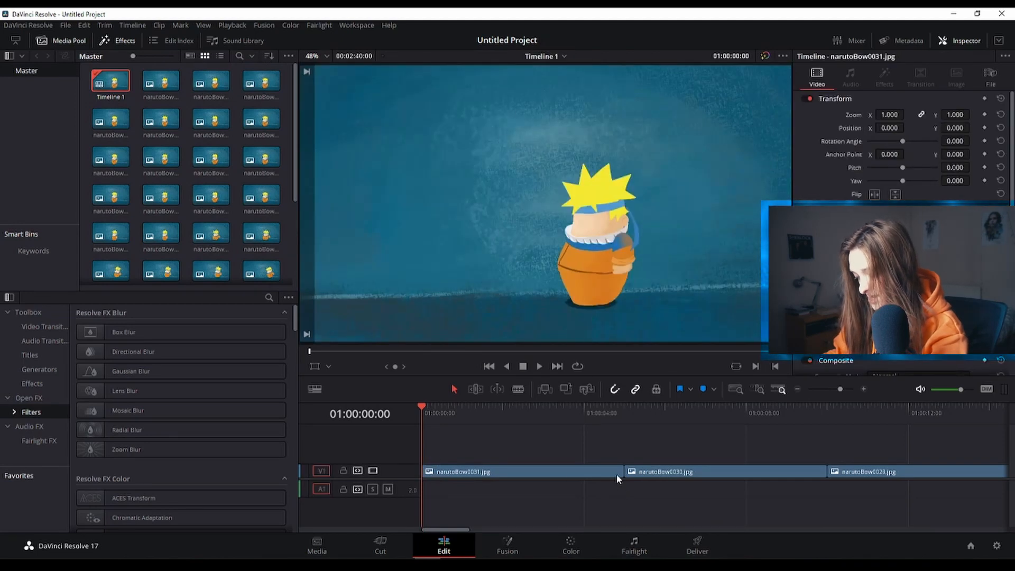
Play the timeline of individual still images from its beginning
scroll(617, 475, down, 8)
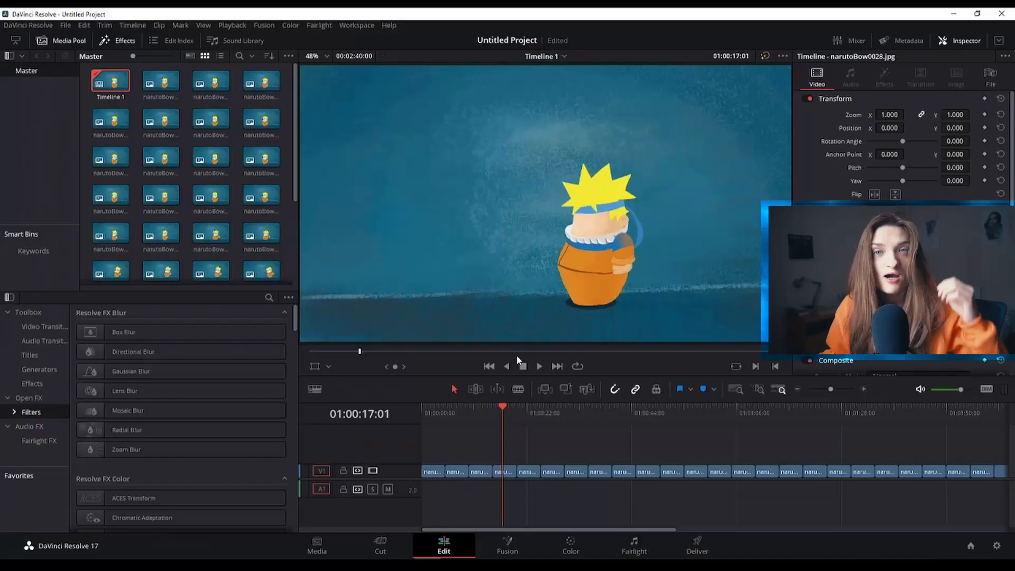
drag(502, 409, 409, 401)
key(space)
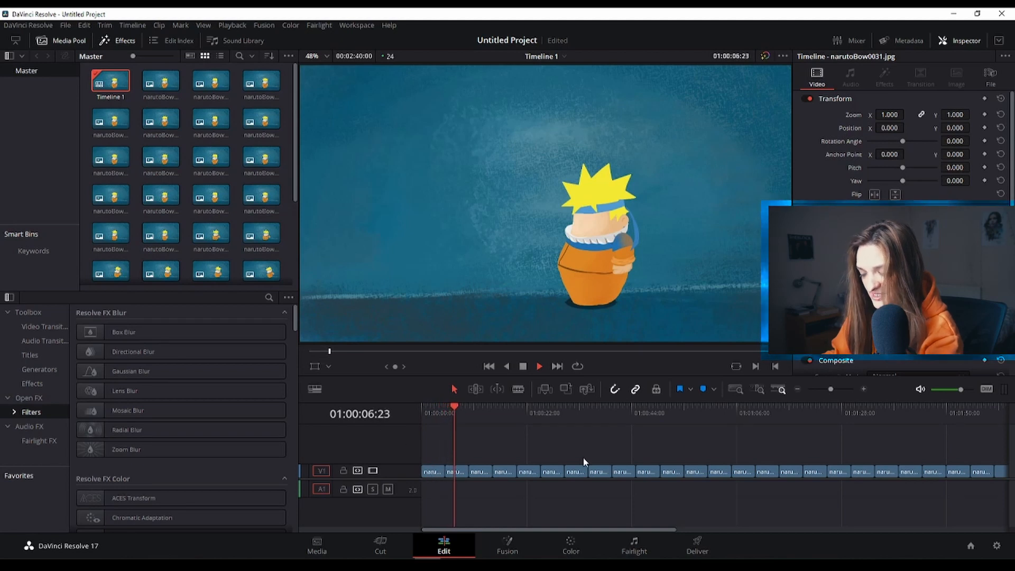
Stop playback and clear the individual image clips and their timeline from the project
scroll(568, 465, down, 4)
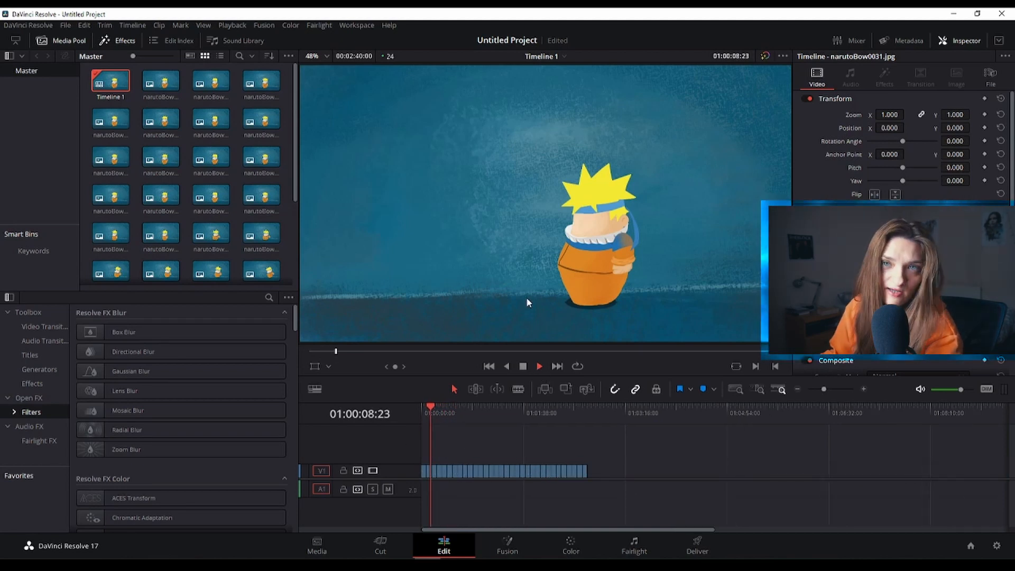
key(space)
drag(616, 450, 404, 492)
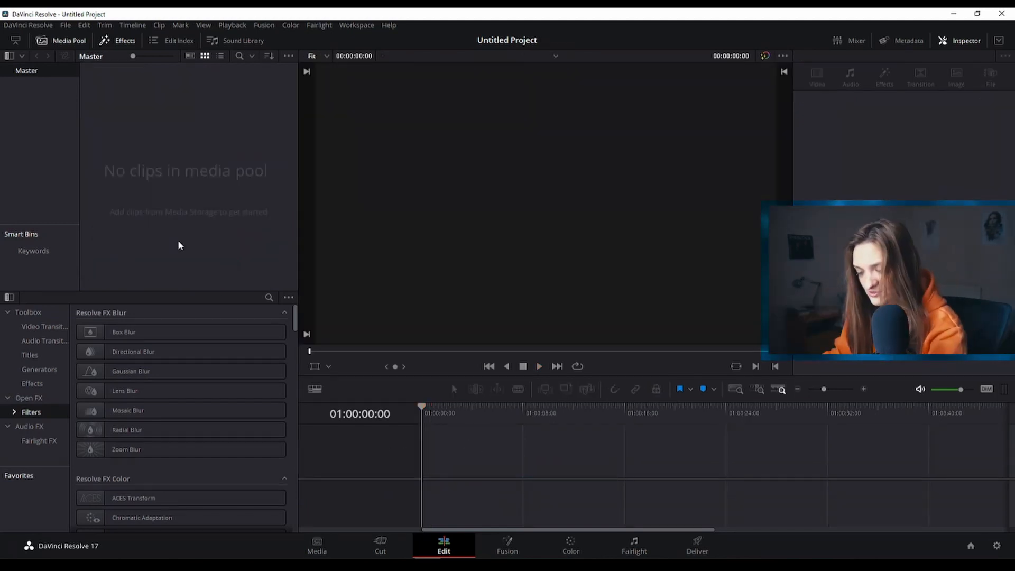
Set the media storage Frame Display Mode to Sequence on the Media page
click(288, 56)
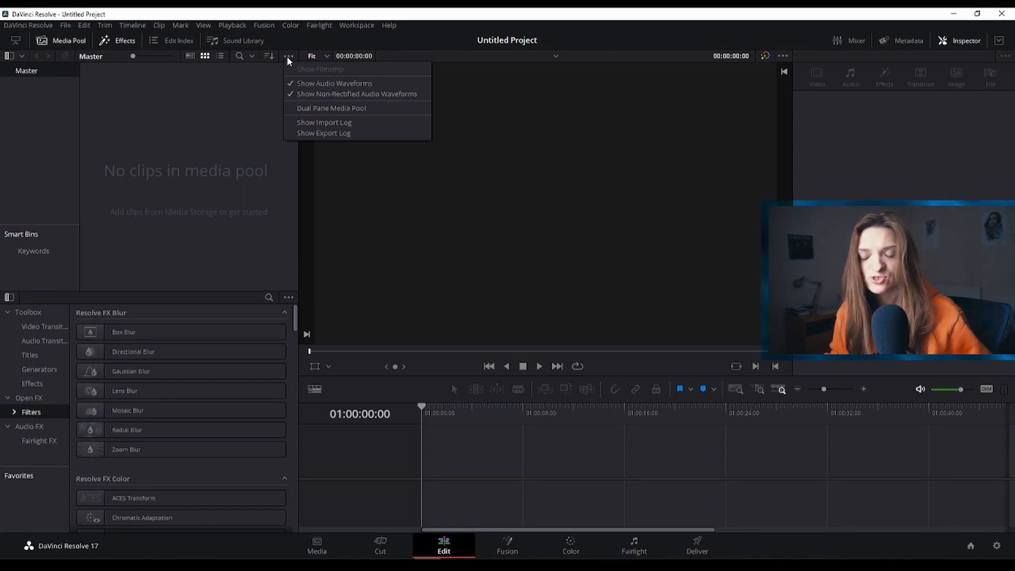
click(260, 101)
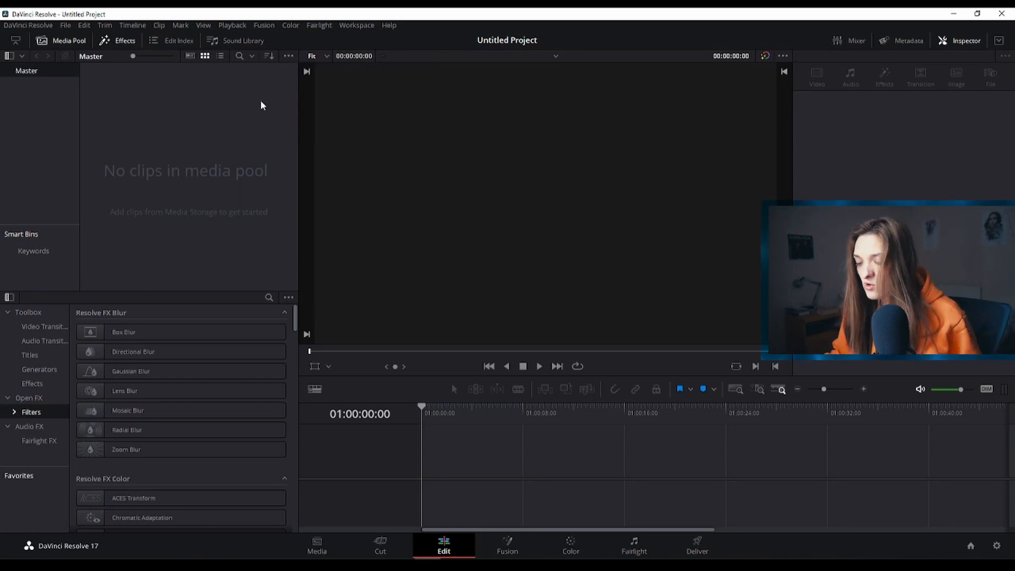
click(317, 539)
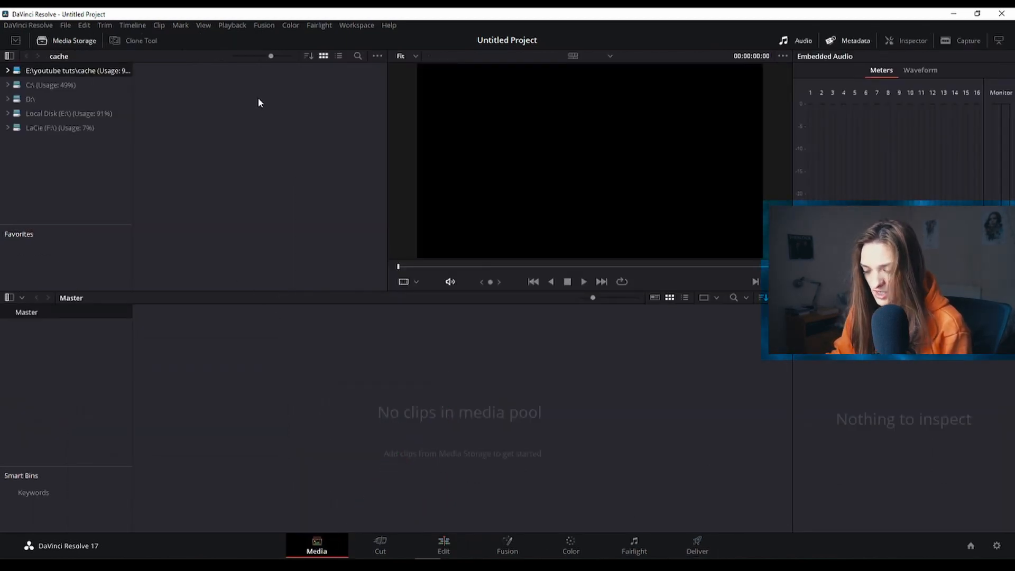
click(377, 56)
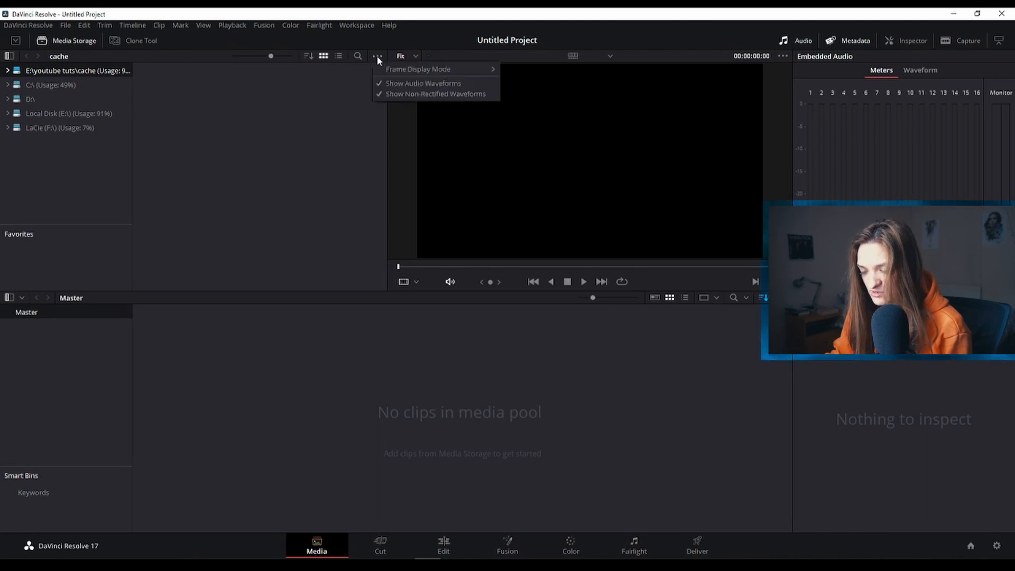
mouse_move(395, 75)
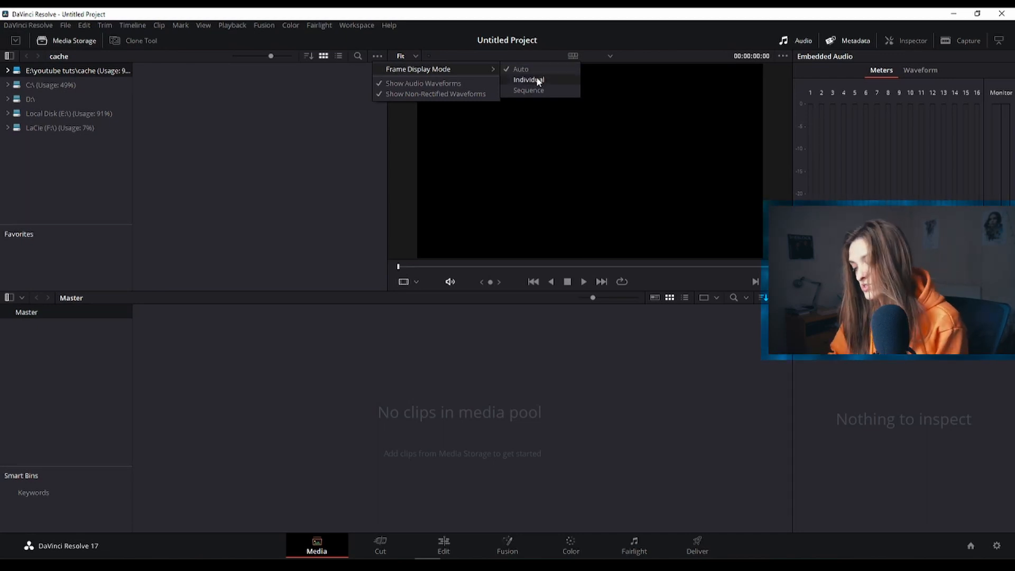
click(550, 89)
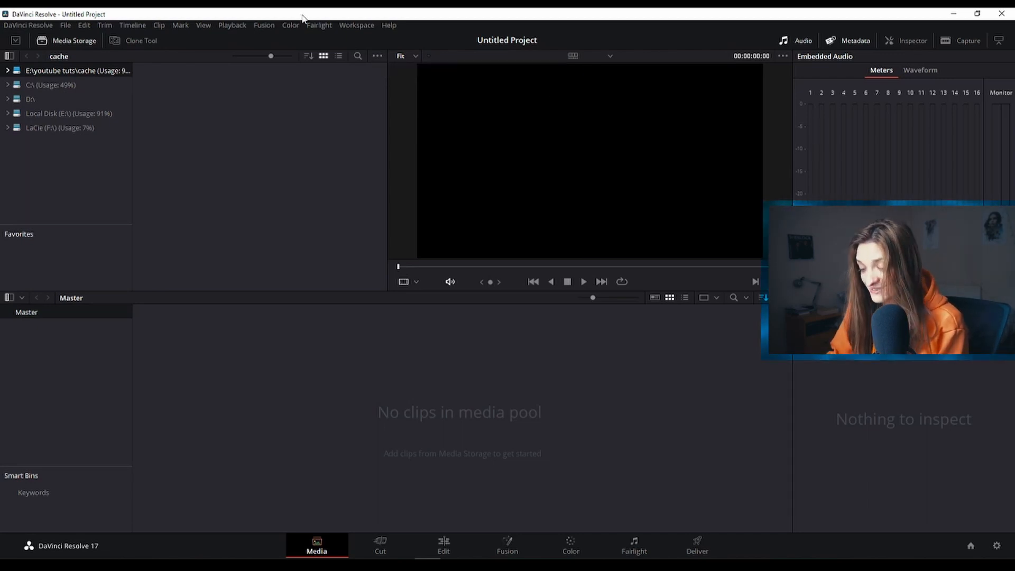
Import the images narutoBow0000 to narutoBow0090 from New folder into the Master bin as one sequence on the Edit page
click(441, 542)
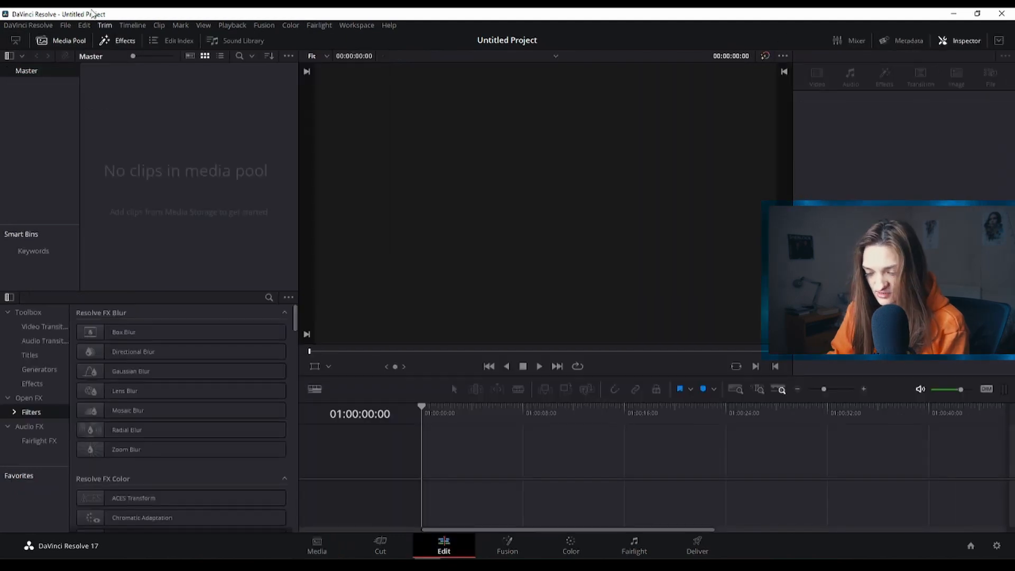
click(65, 561)
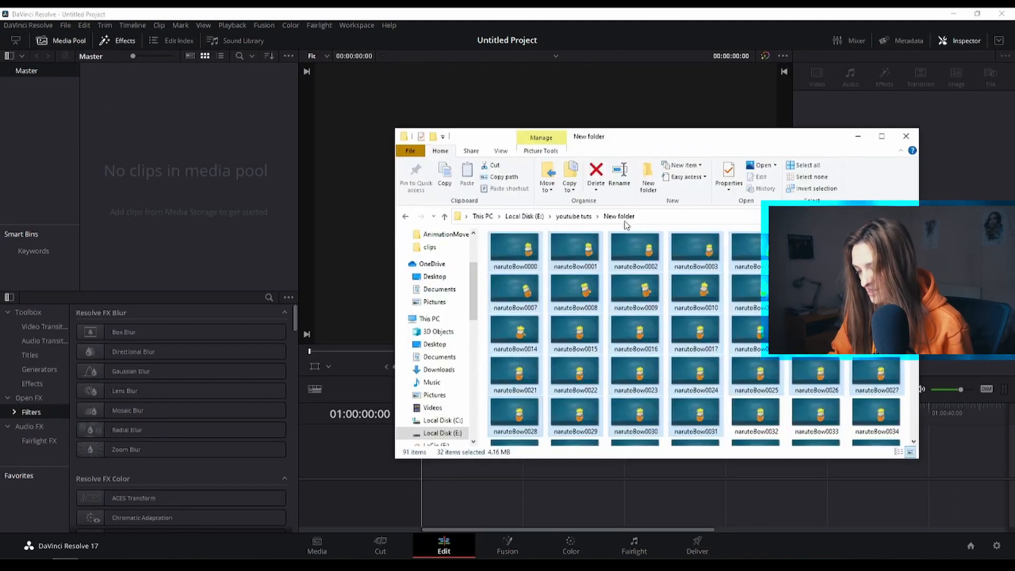
click(513, 236)
scroll(649, 285, down, 5)
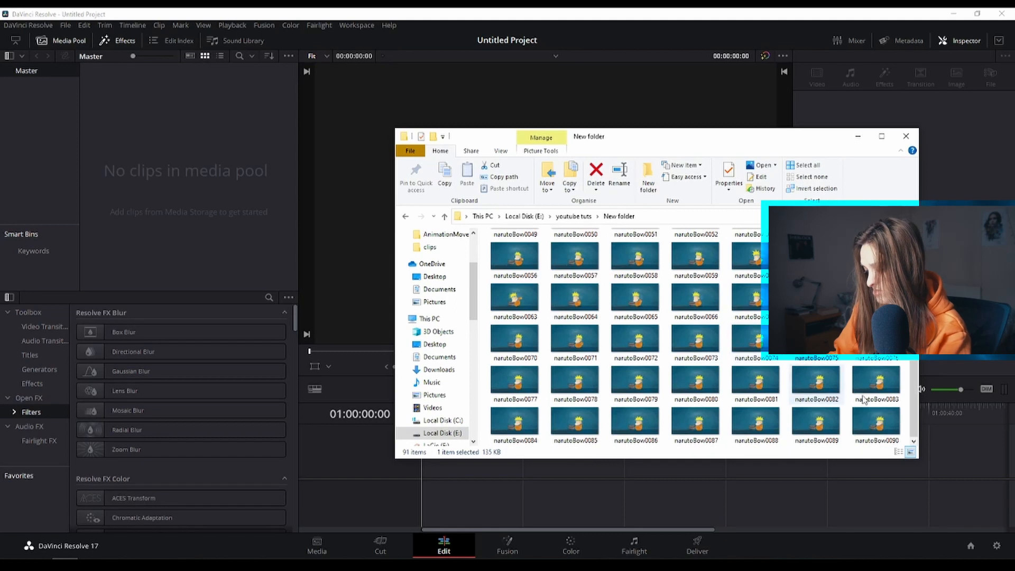
shift+click(880, 426)
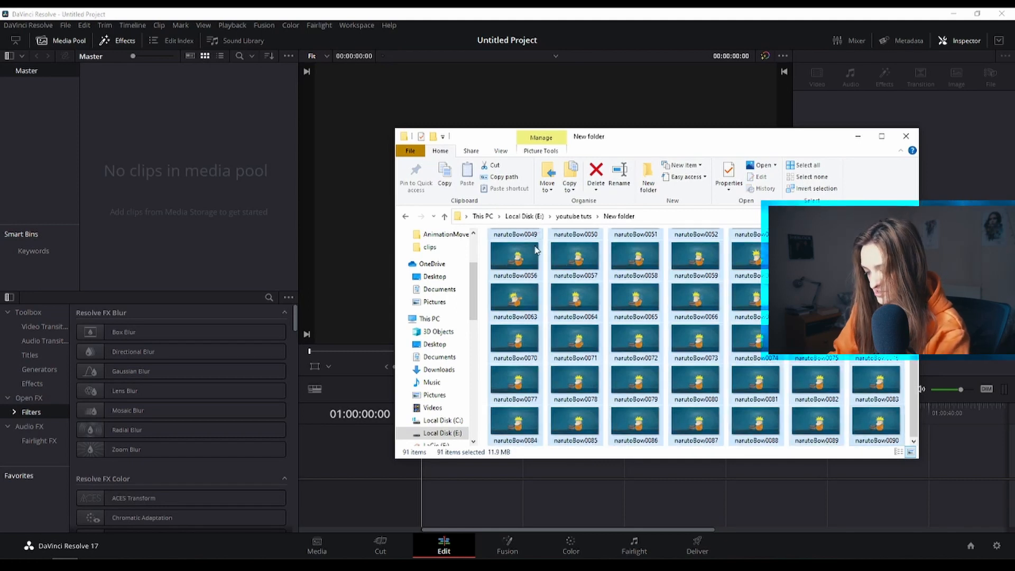
drag(533, 251, 147, 156)
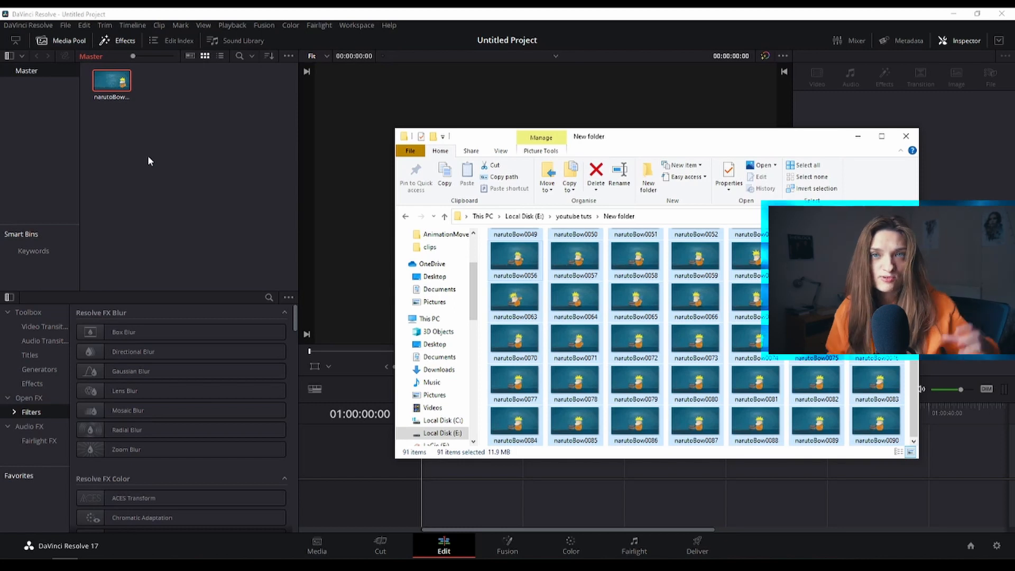
click(148, 156)
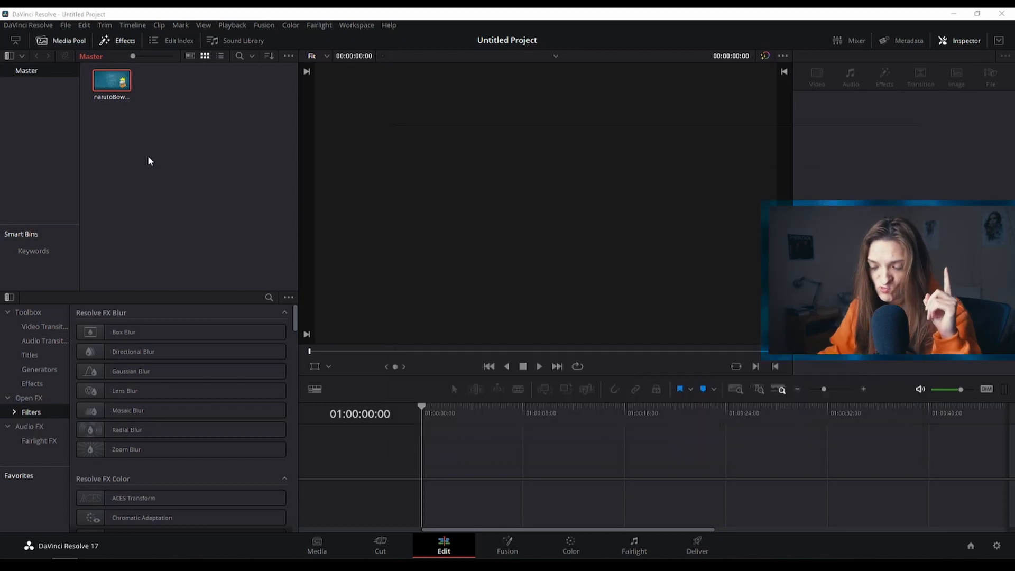
Place the narutoBow[0000-0090].jpg sequence clip at the start of a new timeline and play it back
drag(111, 88, 429, 465)
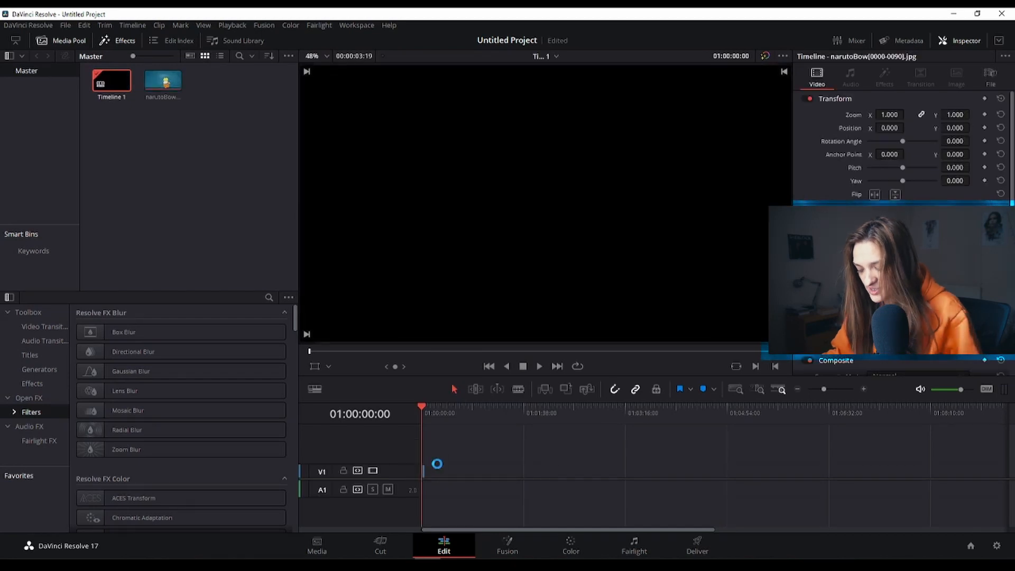
scroll(533, 471, up, 2)
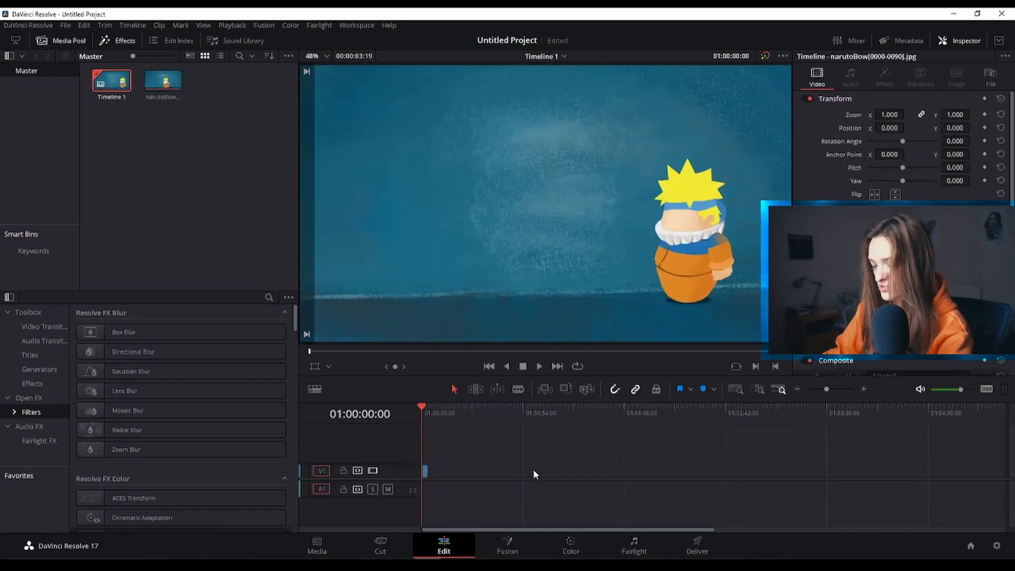
scroll(558, 446, up, 5)
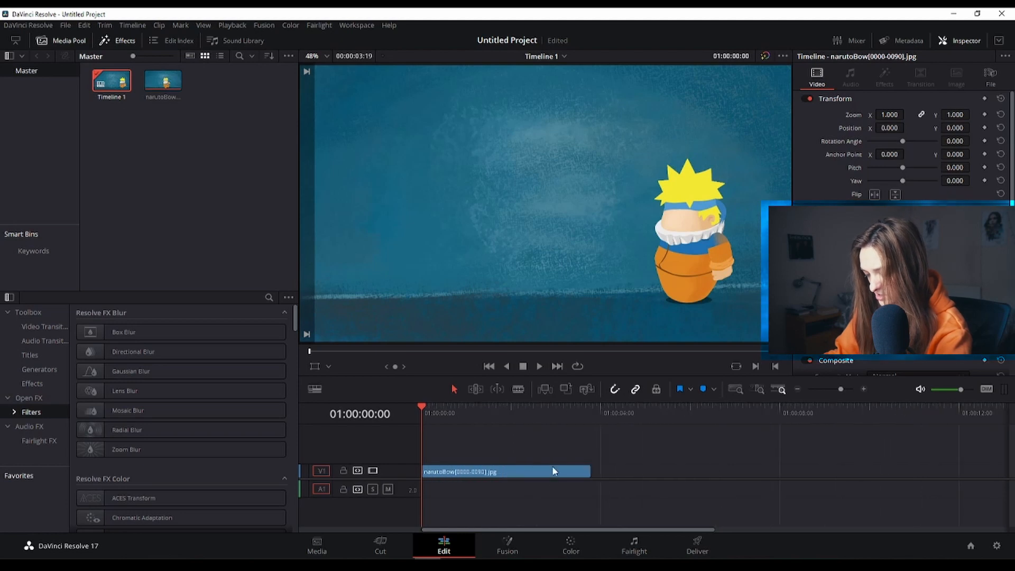
scroll(554, 477, down, 1)
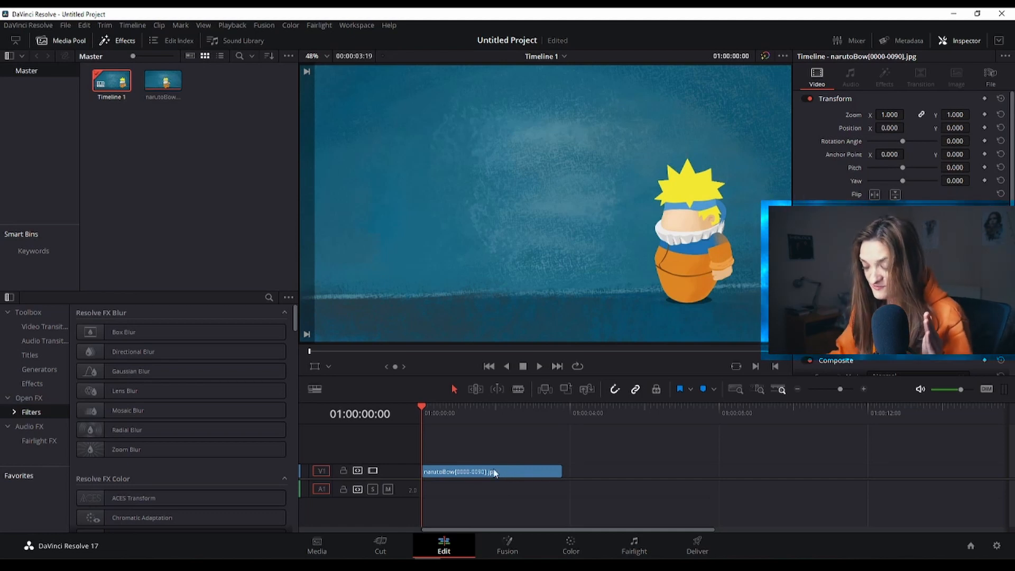
click(540, 363)
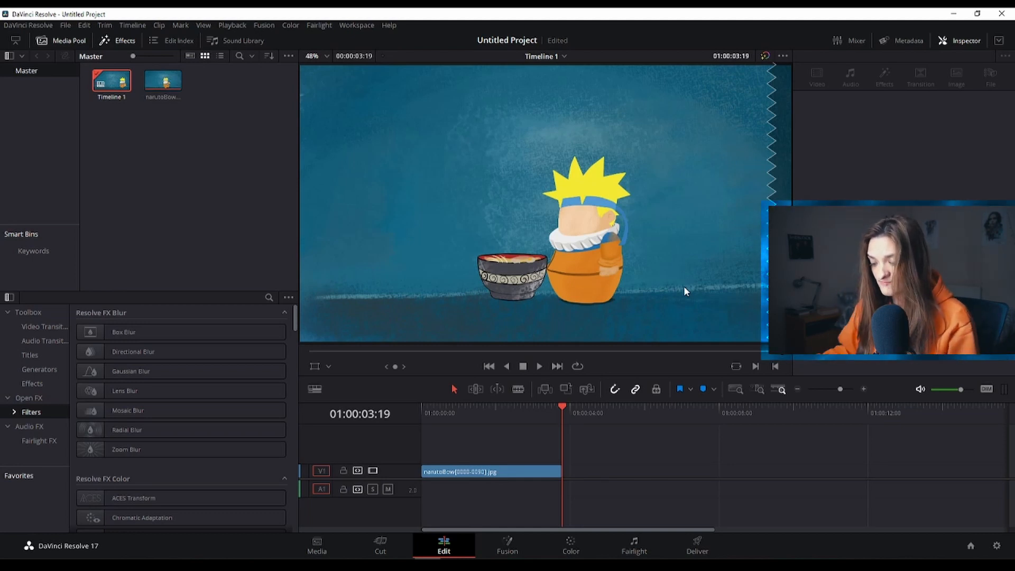
Review the Frame Display Mode setting of the media storage on the Media page and return to the Edit page
click(315, 549)
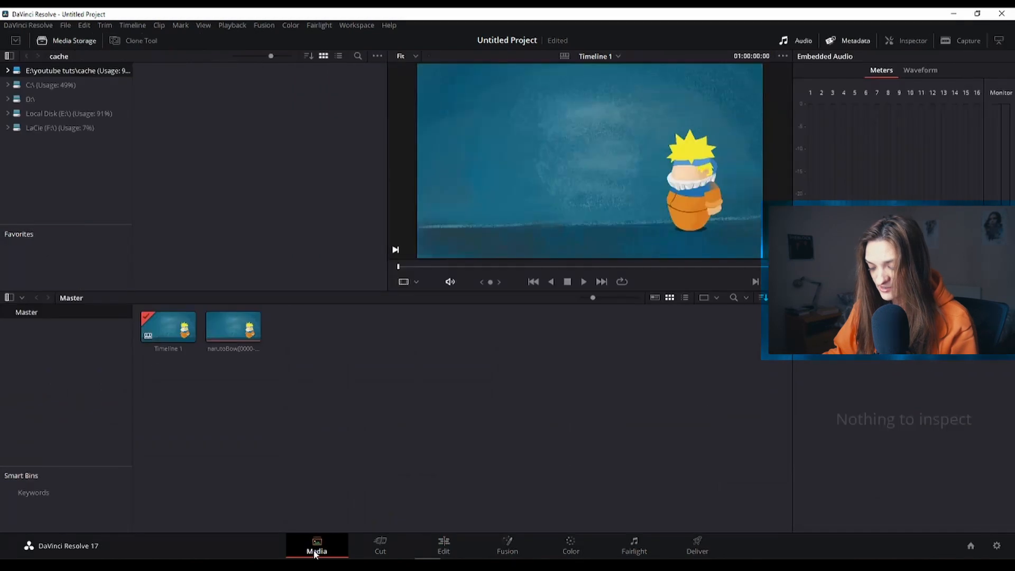
click(377, 55)
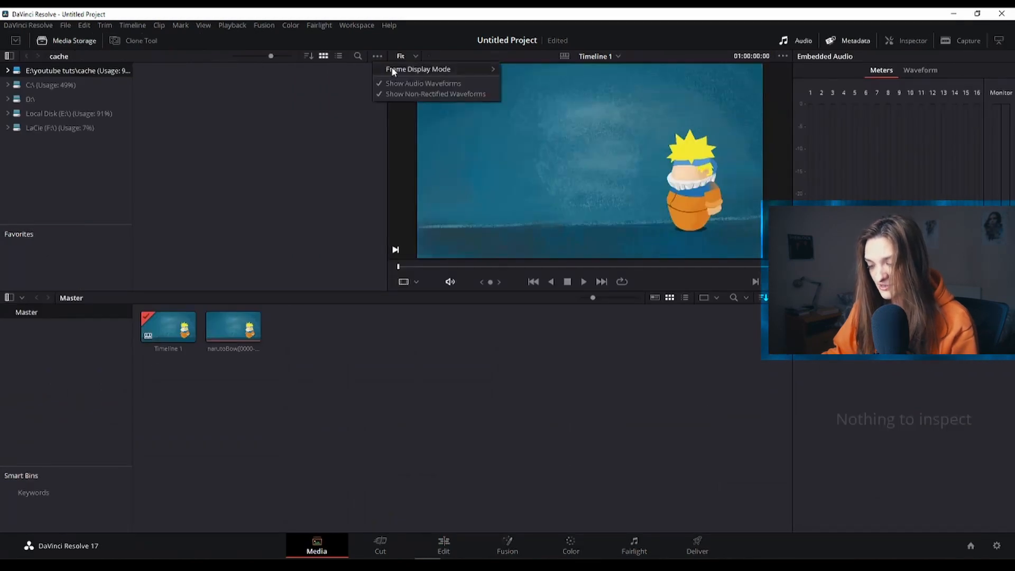
mouse_move(393, 72)
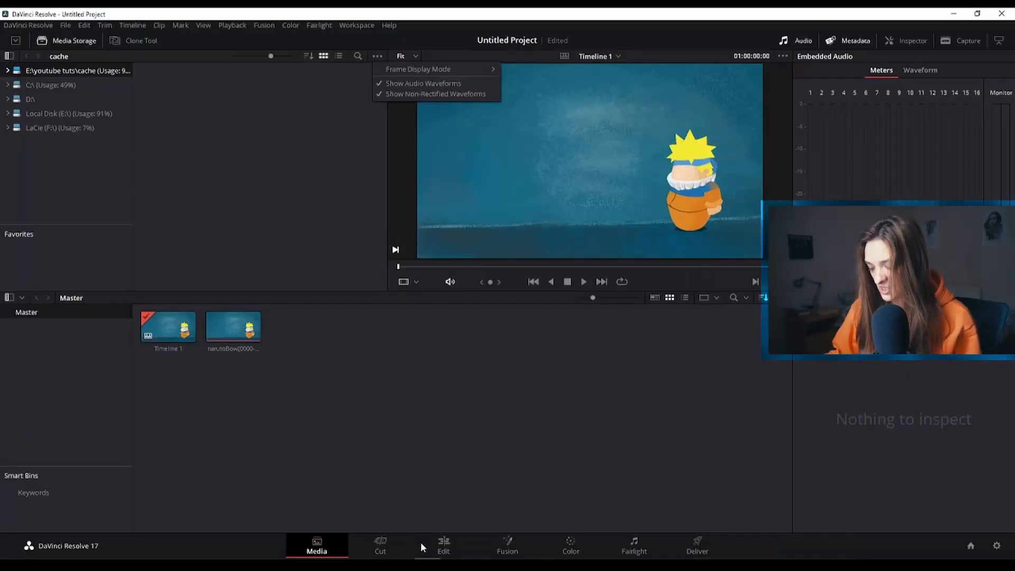
click(451, 543)
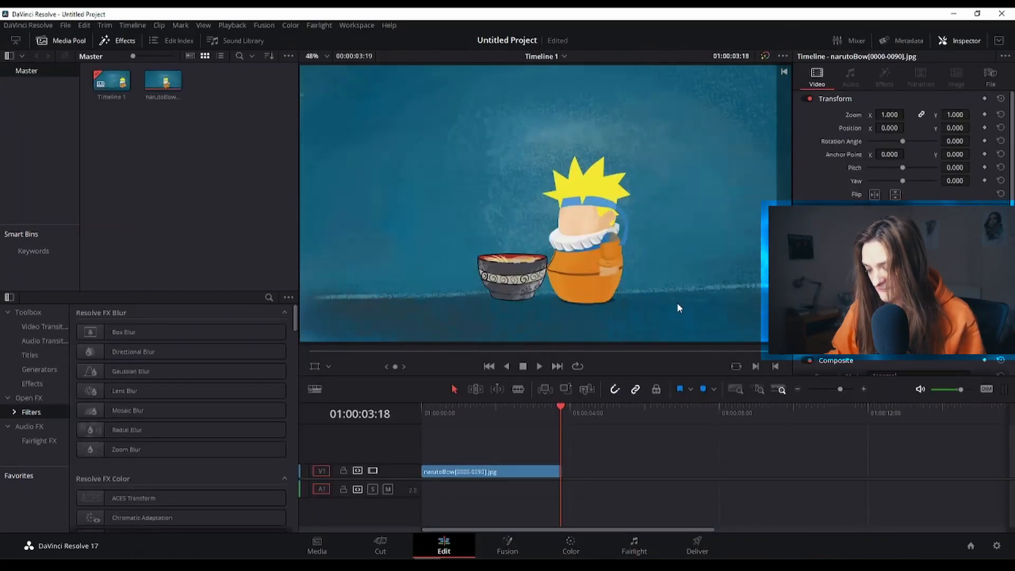